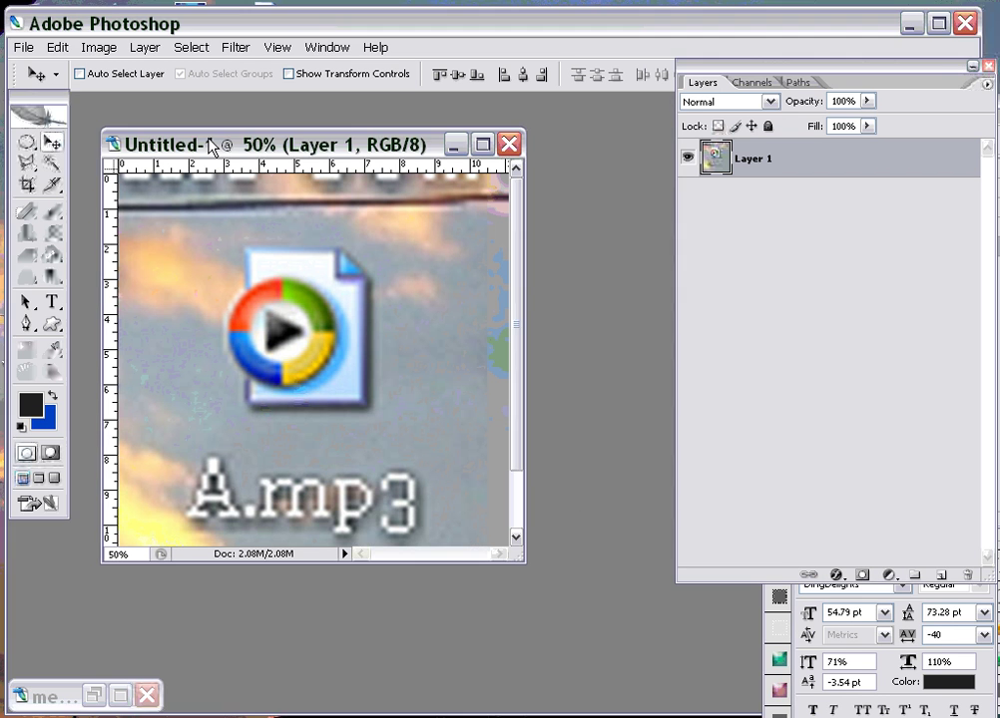
# Step: Move the Untitled-1 reference image window a little to the right
pyautogui.moveTo(211, 146); pyautogui.dragTo(278, 150)
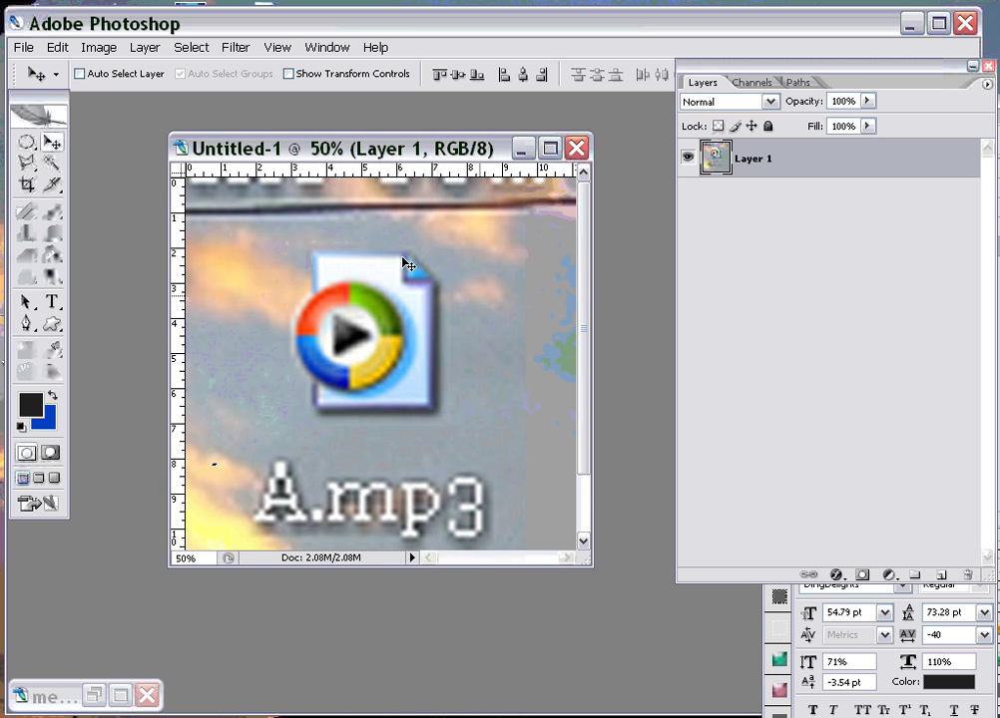
# Step: Minimize the Untitled-1 reference image, then restore media icon.psd and shift its window right
pyautogui.click(524, 152)
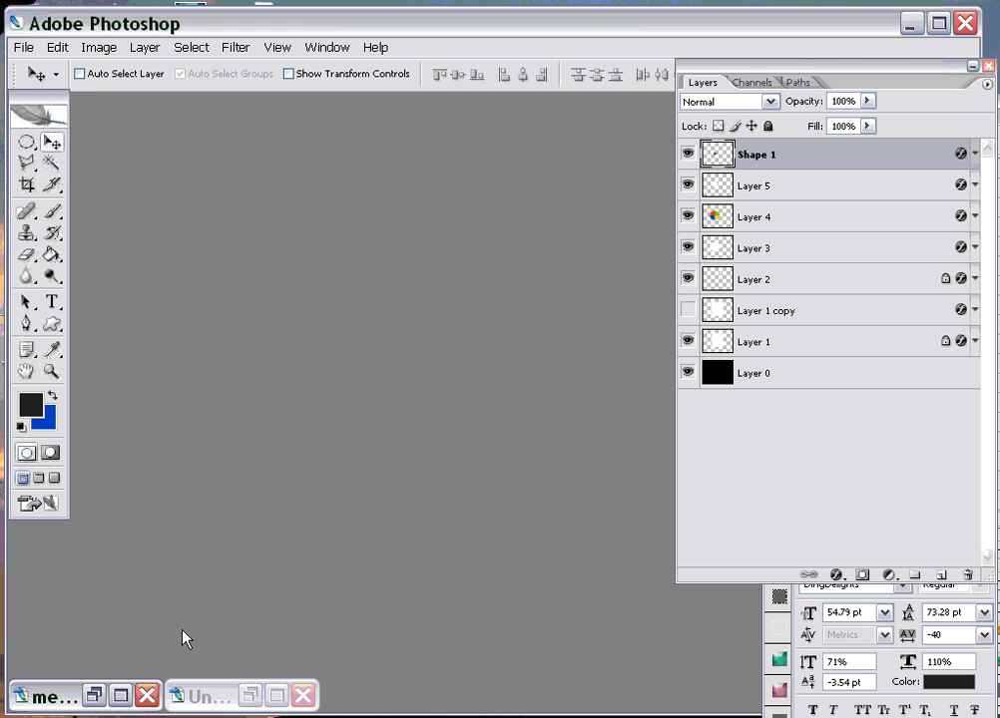
pyautogui.click(99, 699)
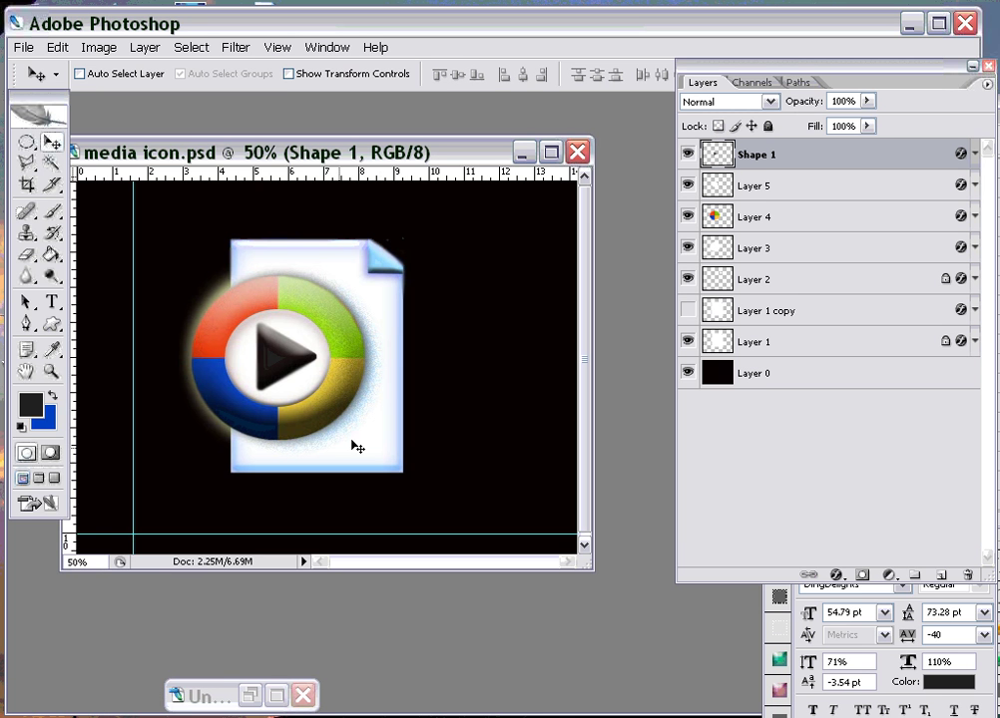
pyautogui.moveTo(274, 160); pyautogui.dragTo(318, 163)
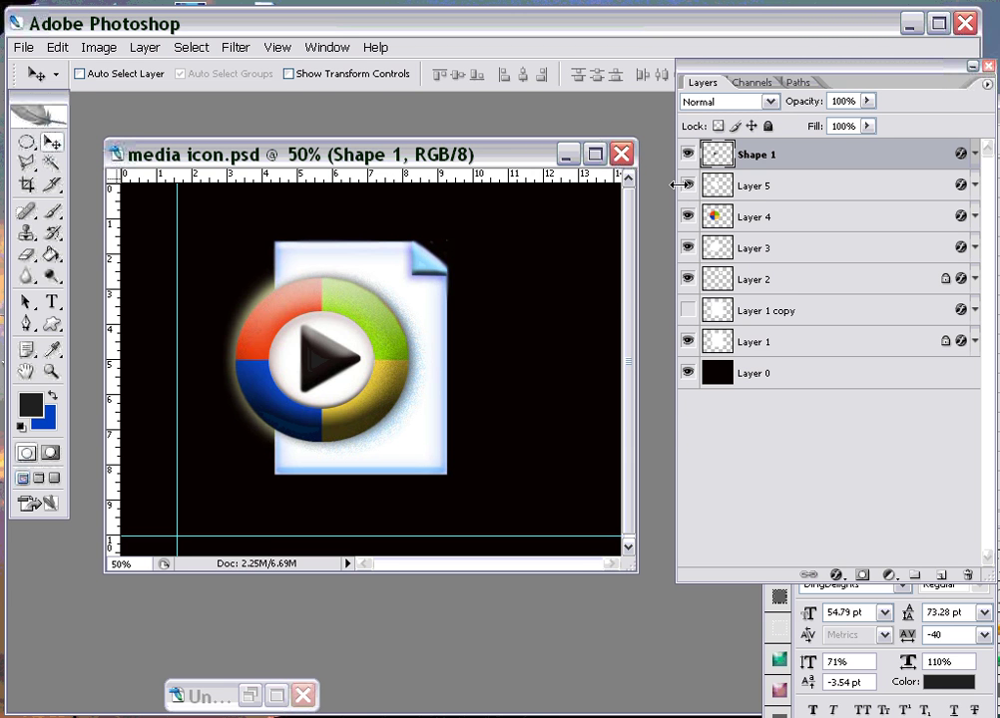
# Step: Hide Shape 1 and Layers 5, 4, 3, 2 and 1
pyautogui.click(687, 155)
pyautogui.click(688, 185)
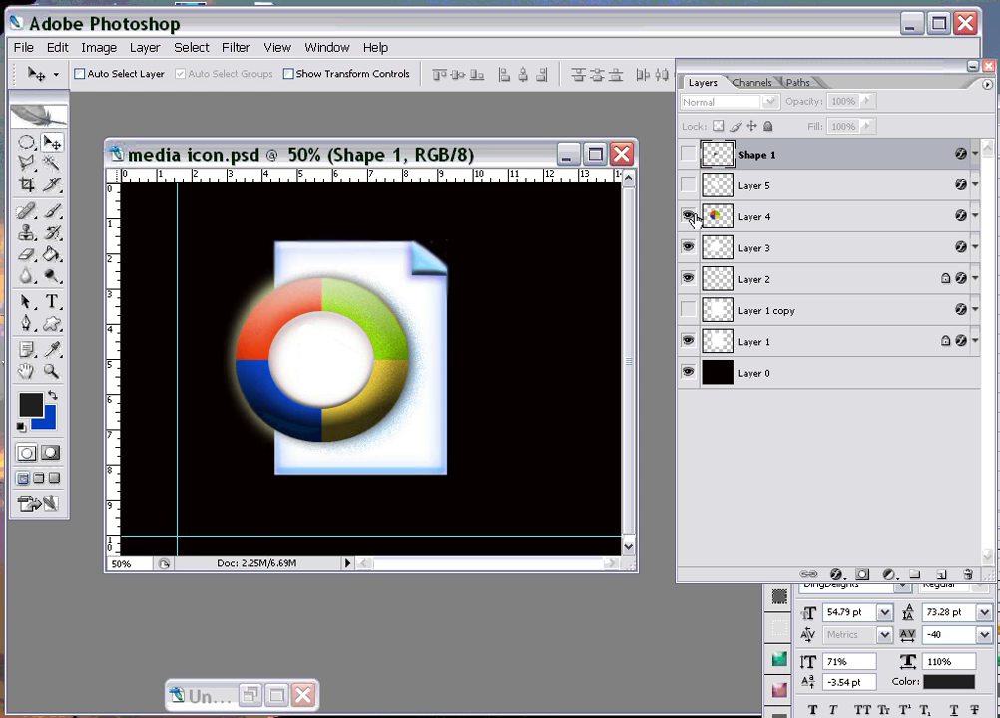
pyautogui.click(687, 216)
pyautogui.click(687, 248)
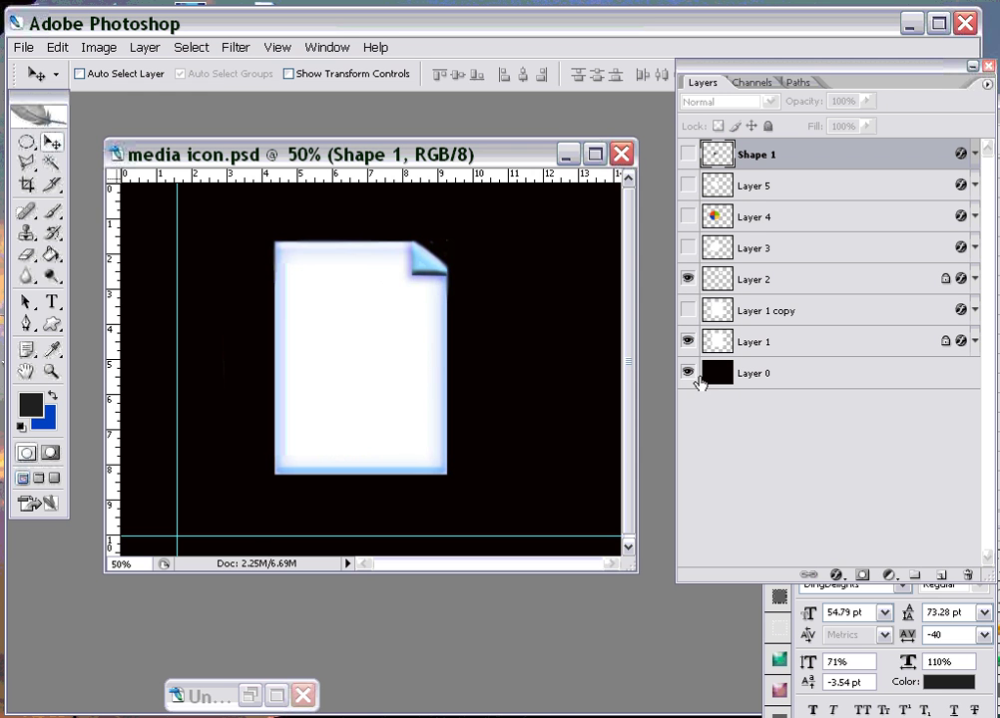
pyautogui.click(687, 279)
pyautogui.click(688, 341)
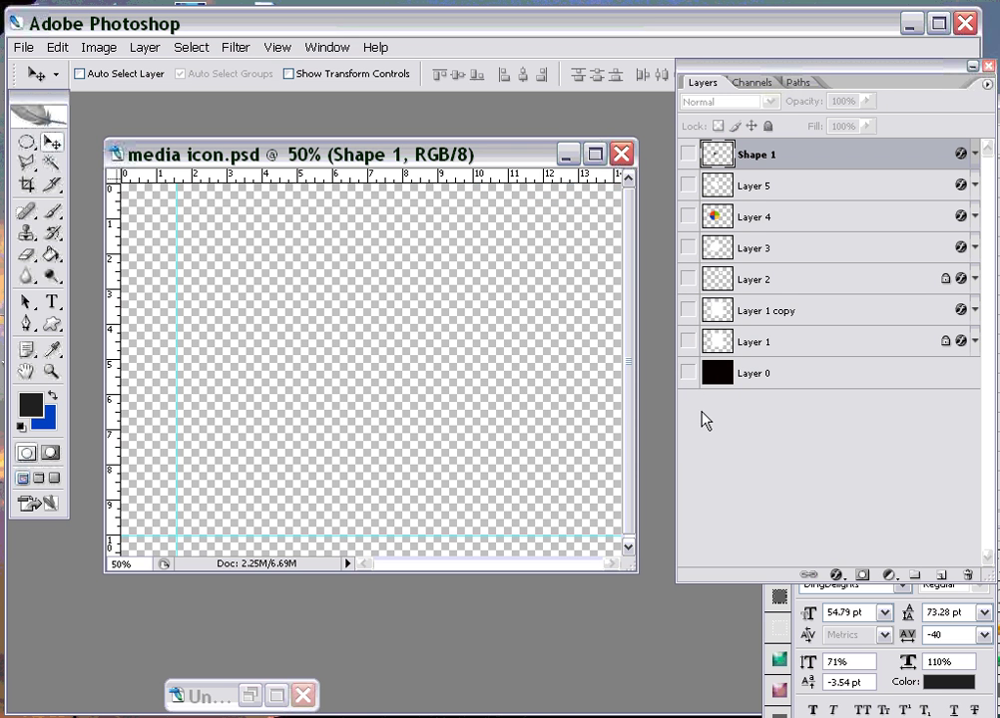
# Step: Show Layer 0 (background), Layer 1 (page), Layer 2 (folded corner) and Layer 3 (glow)
pyautogui.click(687, 373)
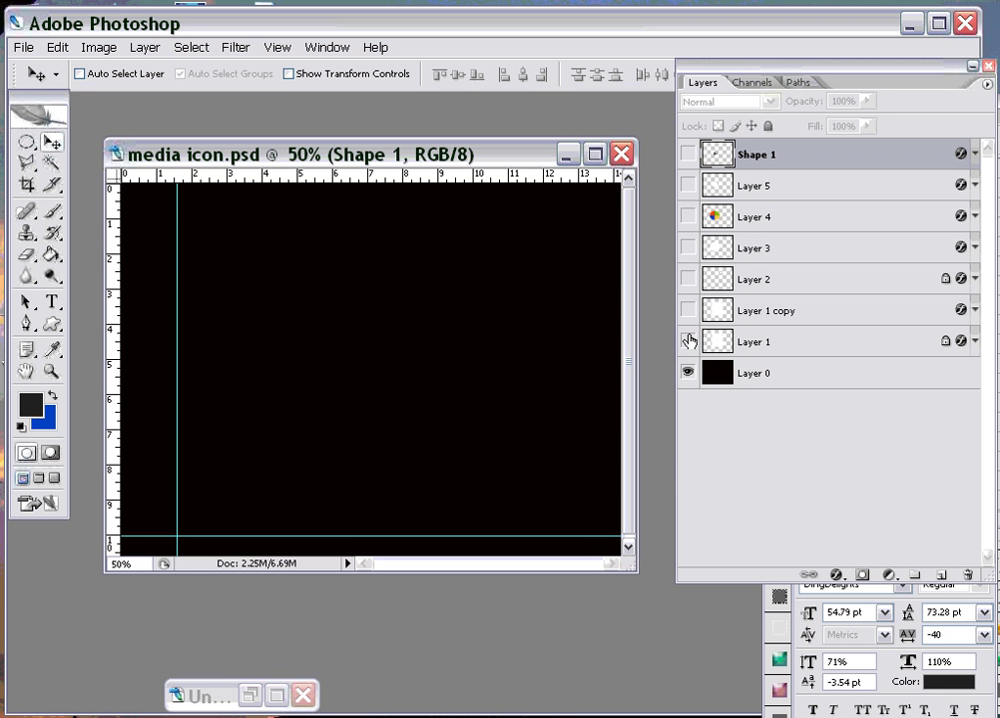
pyautogui.click(687, 341)
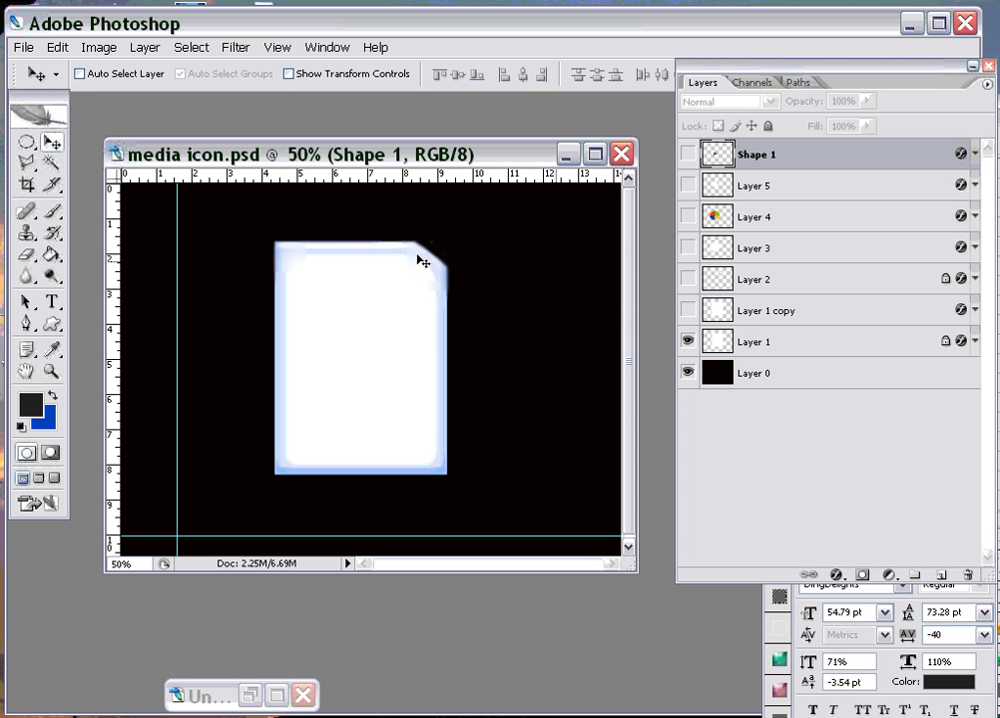
pyautogui.click(687, 279)
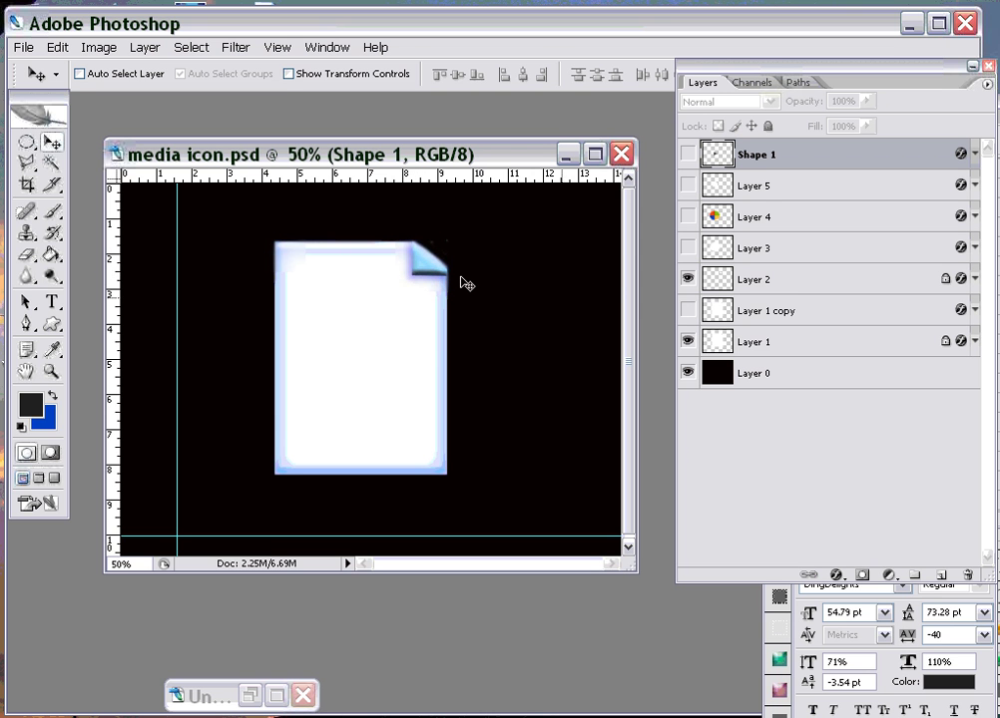
pyautogui.click(687, 249)
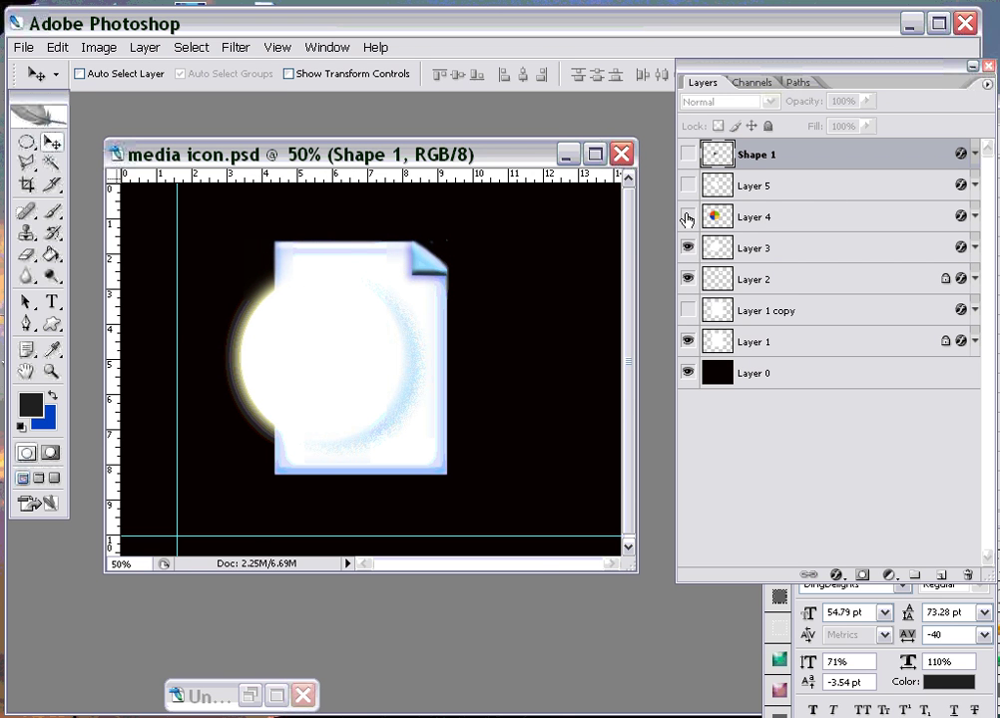
# Step: Show Layer 4's four-colour ball and Layer 5's white centre ring
pyautogui.click(687, 216)
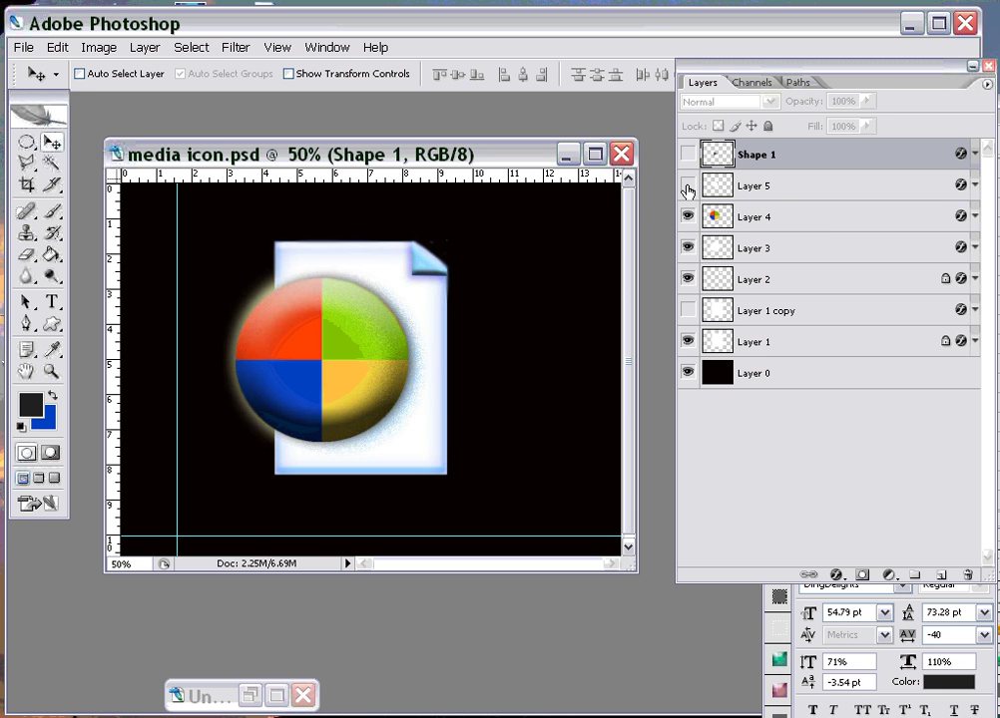
pyautogui.click(688, 186)
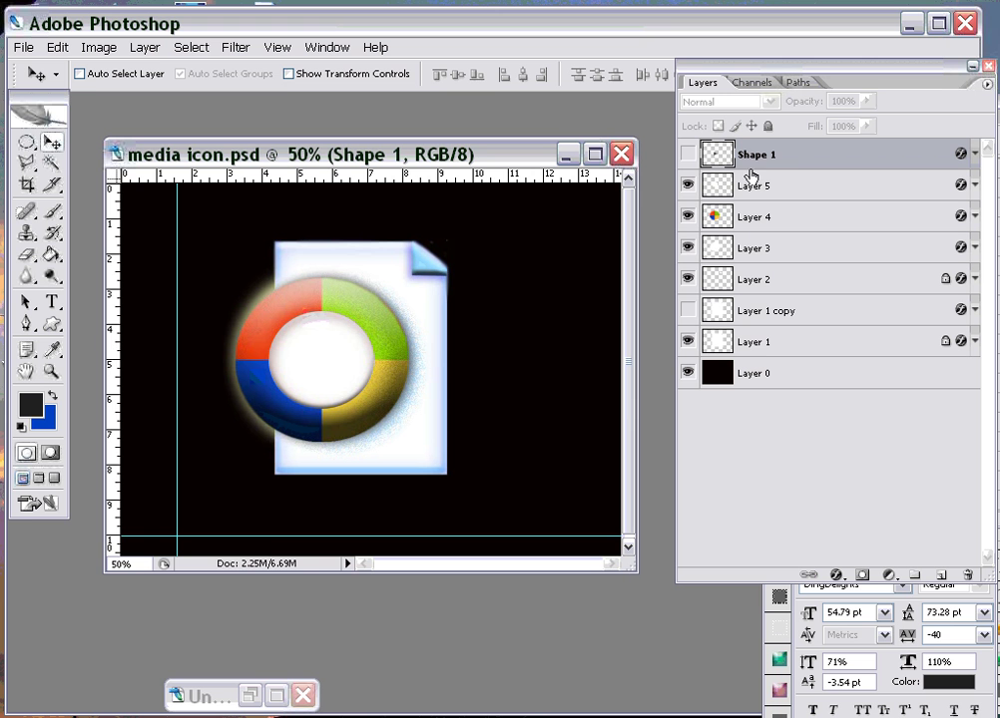
# Step: Show the Shape 1 play triangle and nudge the document window down slightly
pyautogui.click(689, 155)
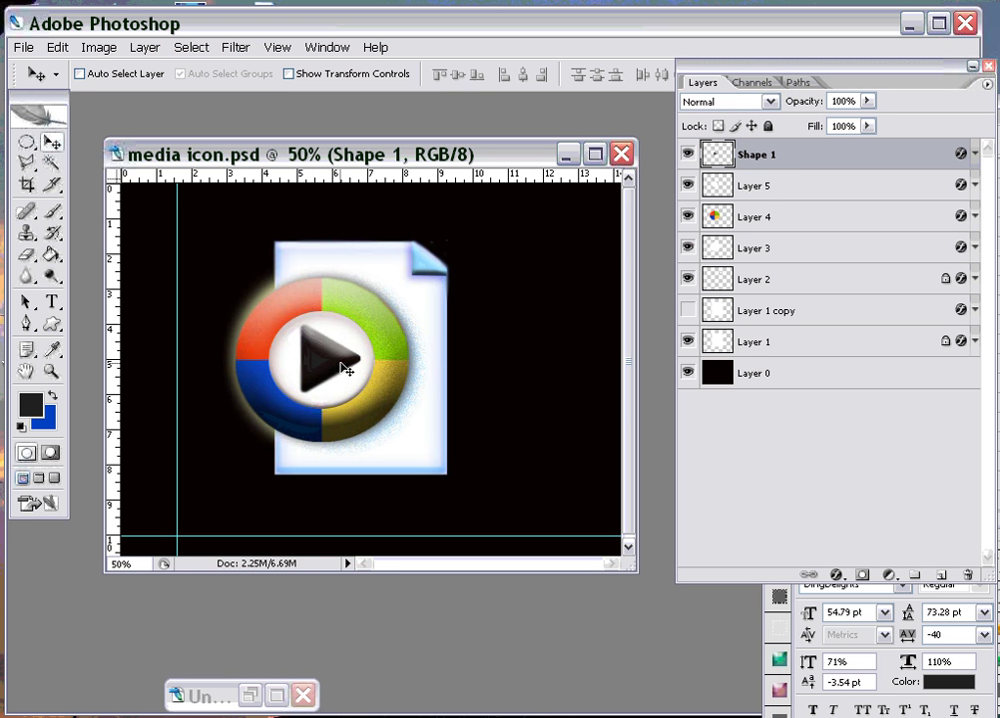
pyautogui.moveTo(411, 158); pyautogui.dragTo(406, 176)
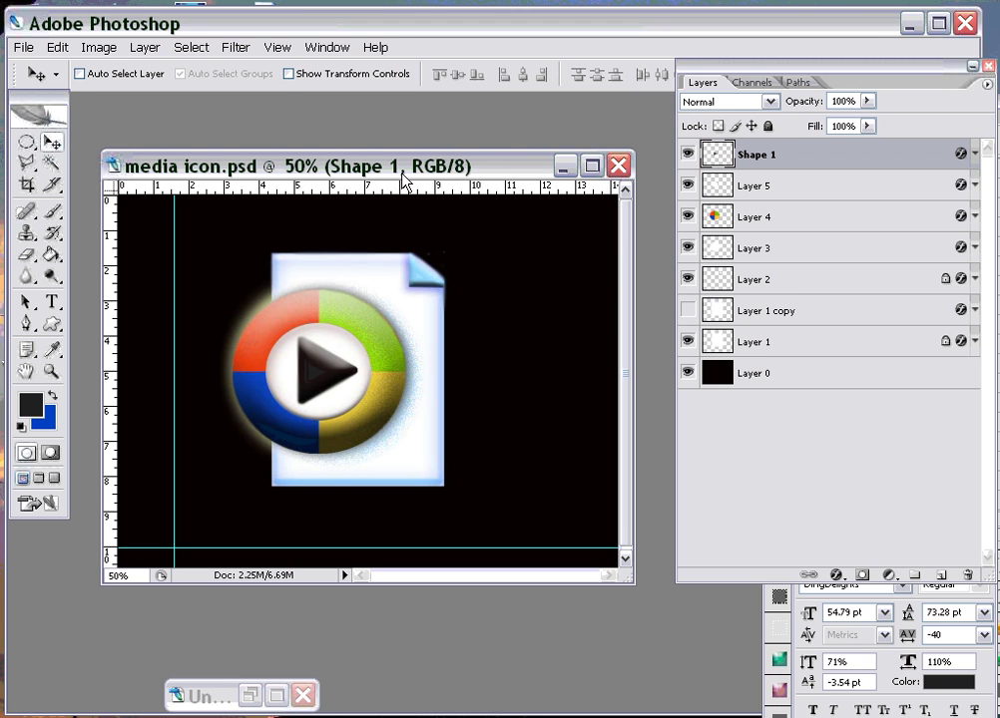